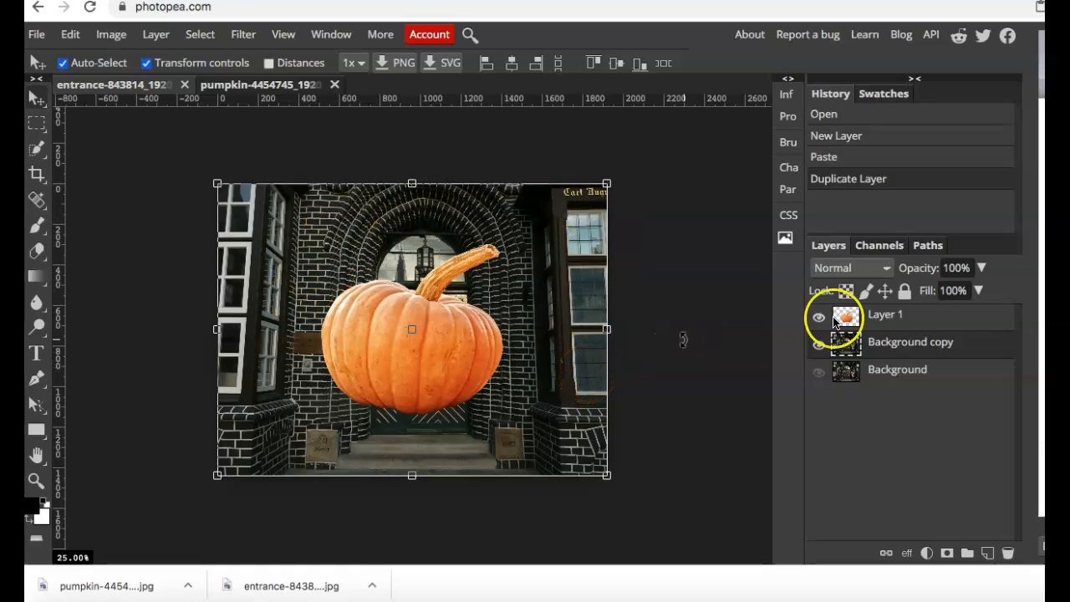
Compare the pumpkin source photo with the entrance composite, checking the composite with and without the pumpkin layer.
{"action": "left_click", "coordinate": [281, 83]}
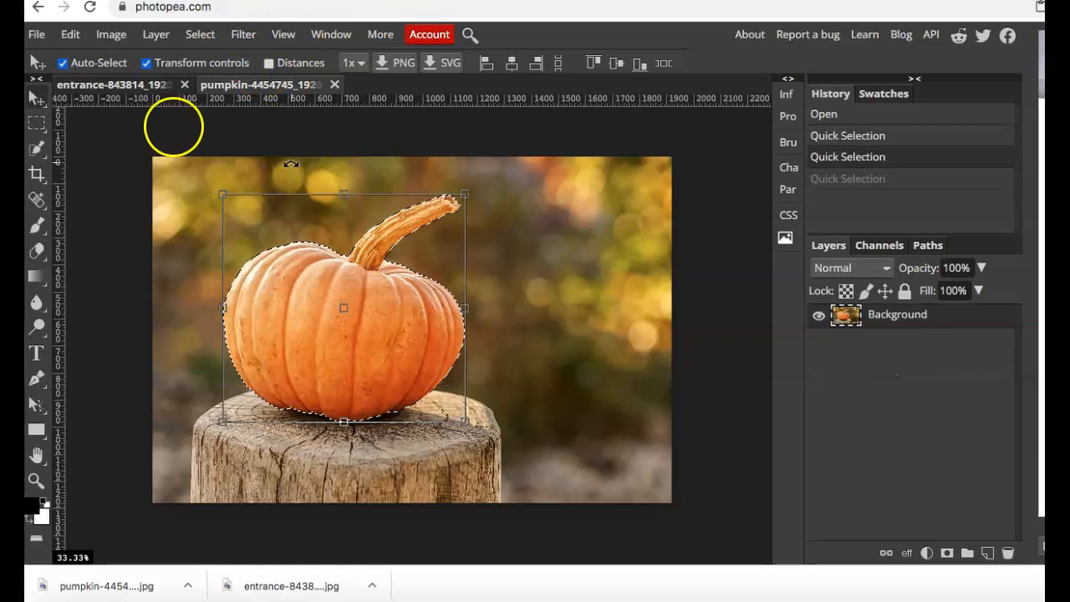
{"action": "left_click", "coordinate": [153, 84]}
{"action": "left_click", "coordinate": [818, 317]}
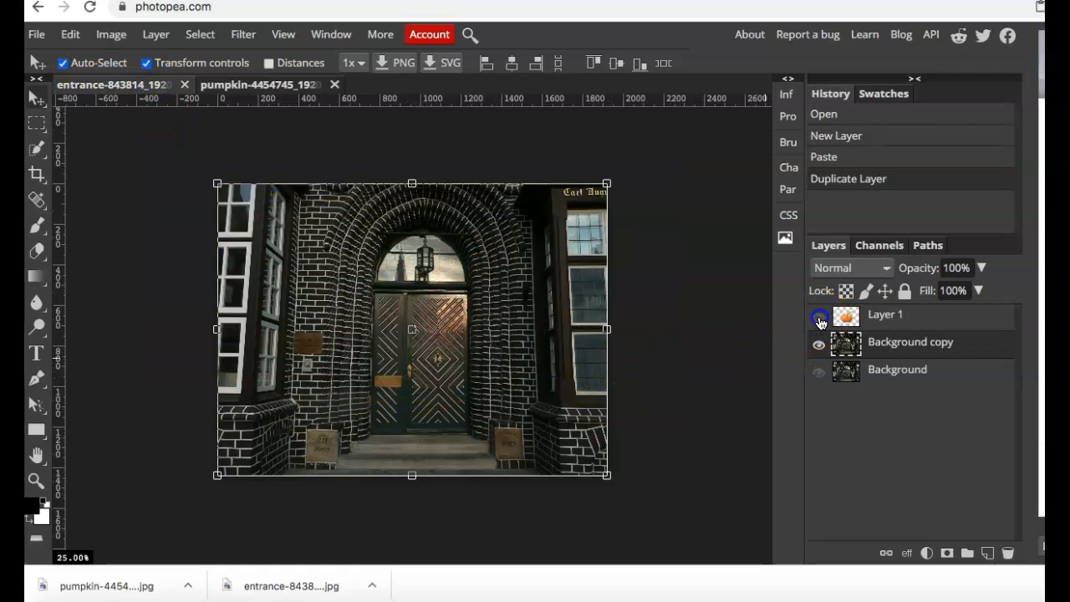
{"action": "left_click", "coordinate": [819, 319]}
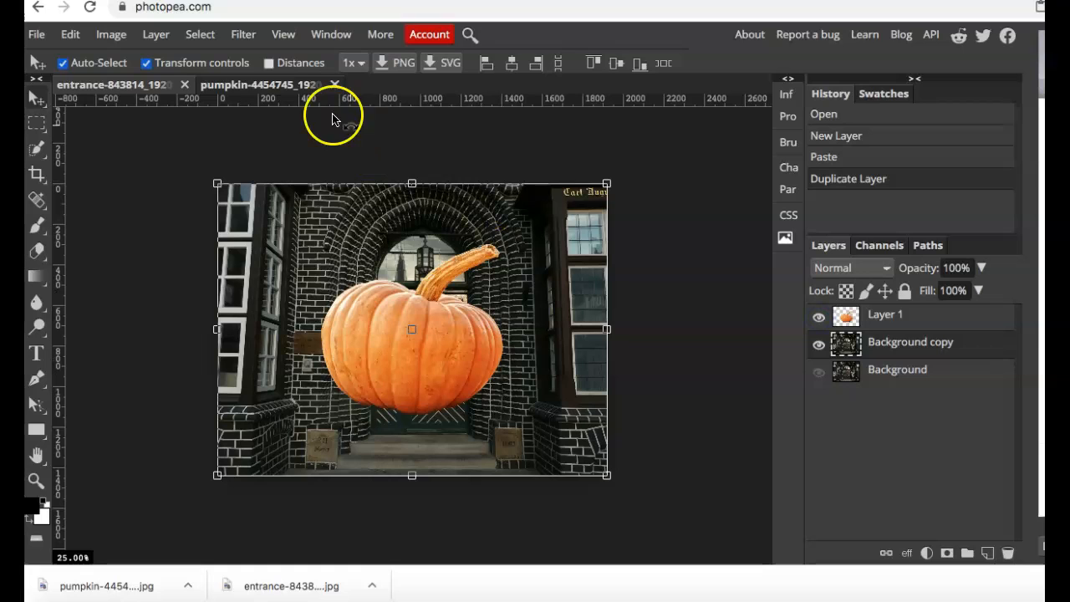
{"action": "left_click", "coordinate": [271, 91]}
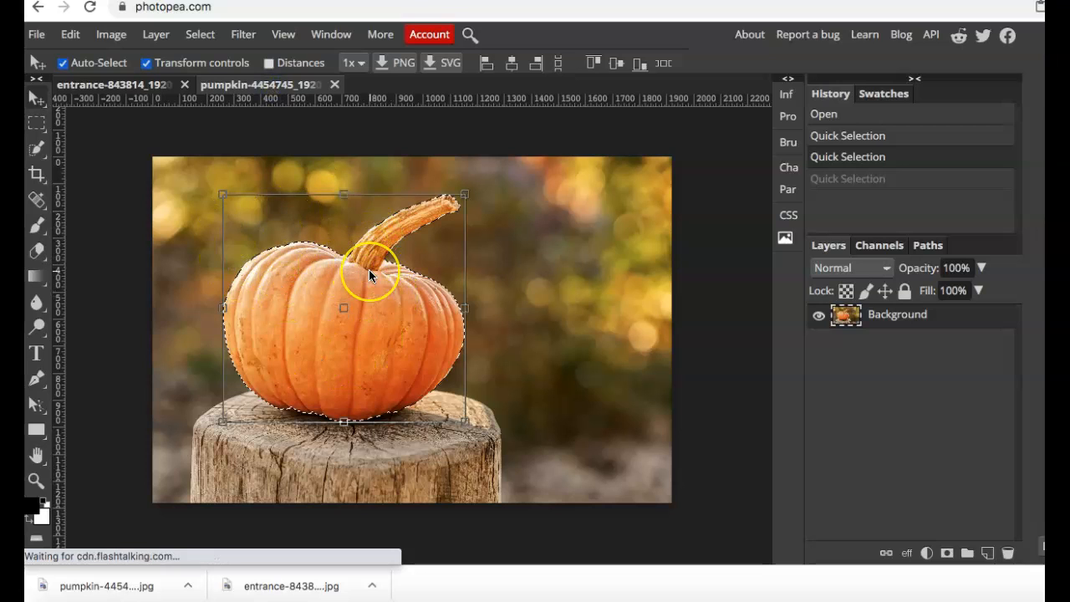
{"action": "left_click", "coordinate": [148, 85]}
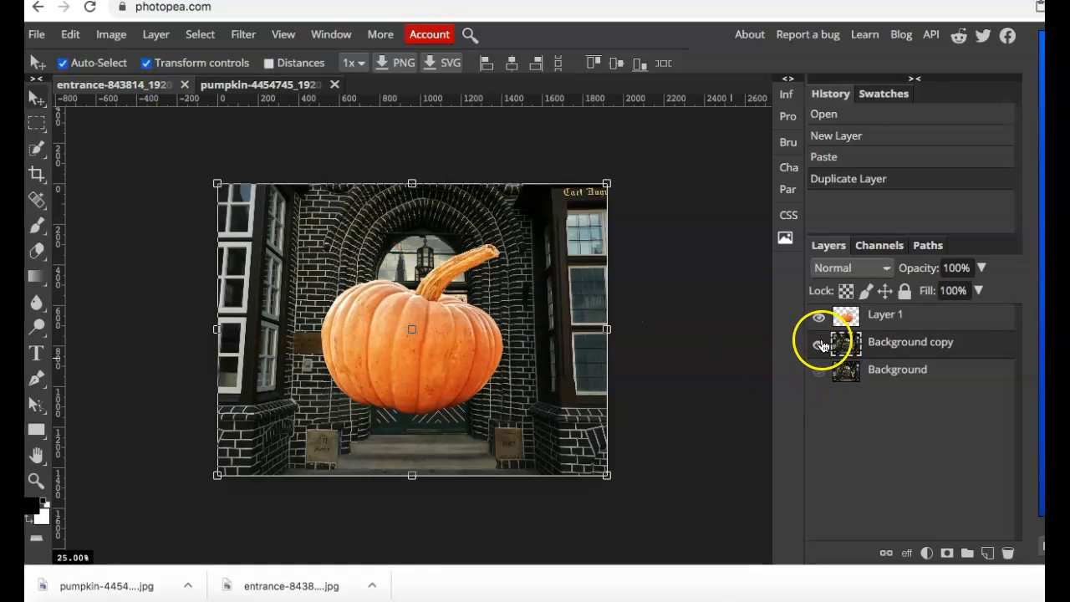
Hide the Background copy layer and make the pumpkin layer, Layer 1, active.
{"action": "left_click", "coordinate": [819, 343]}
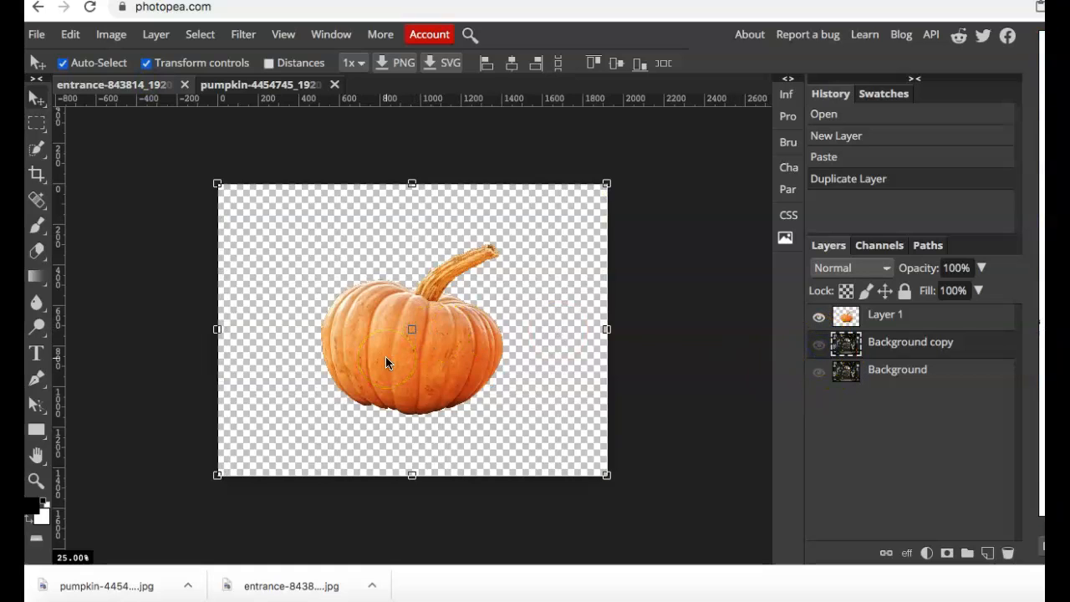
{"action": "left_click", "coordinate": [914, 319]}
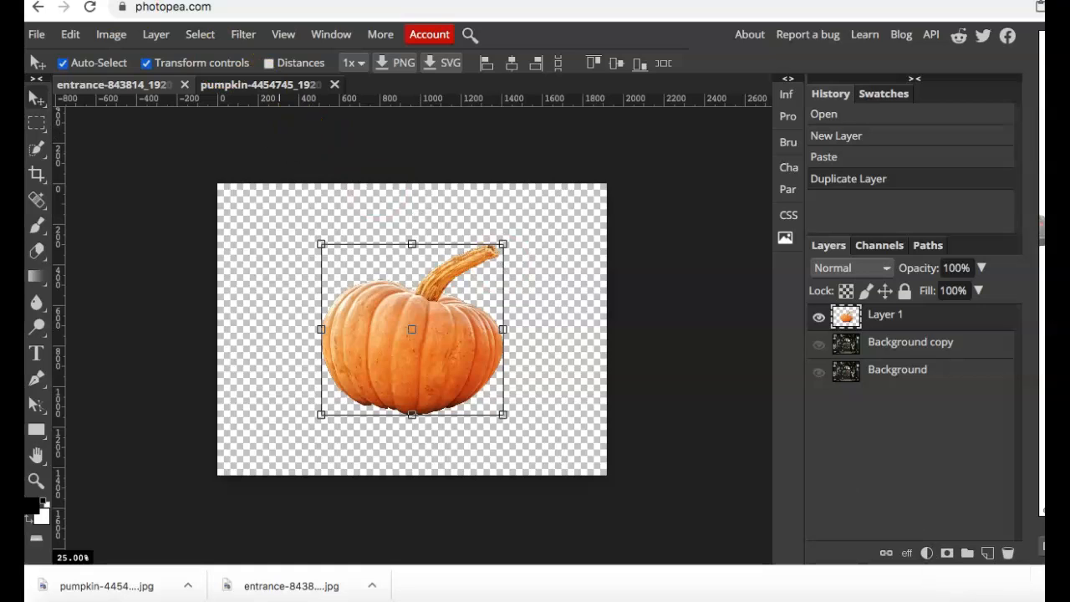
{"action": "left_click", "coordinate": [926, 553]}
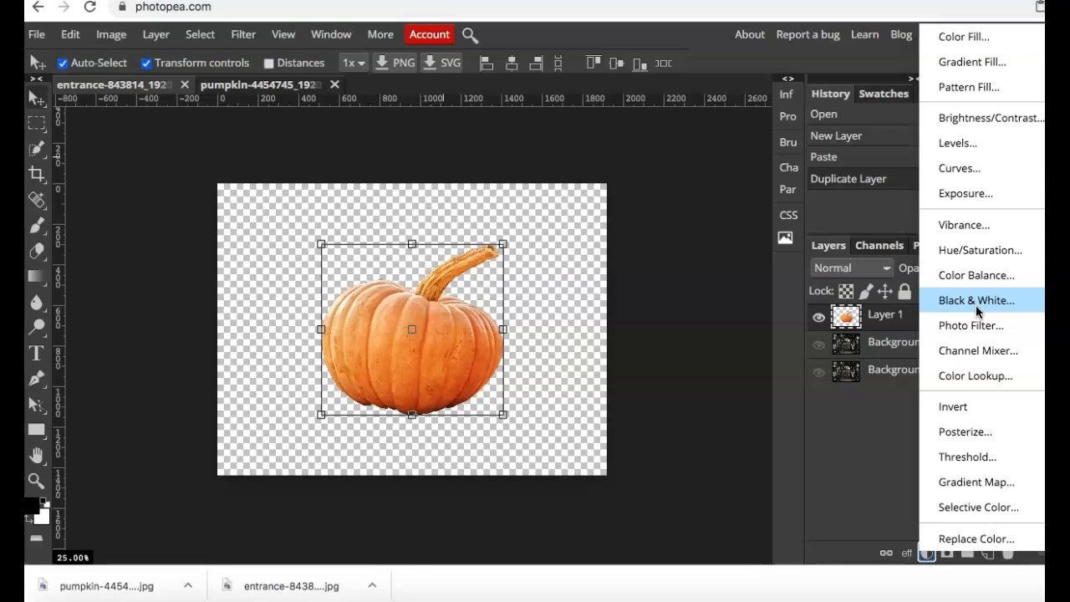
{"action": "left_click", "coordinate": [977, 264]}
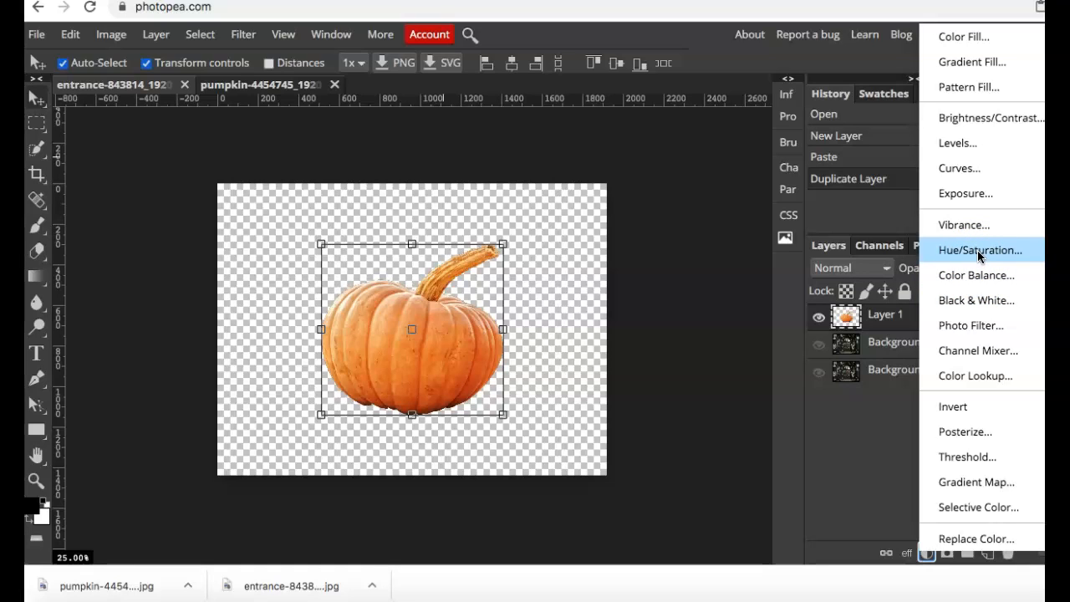
{"action": "left_click", "coordinate": [875, 320]}
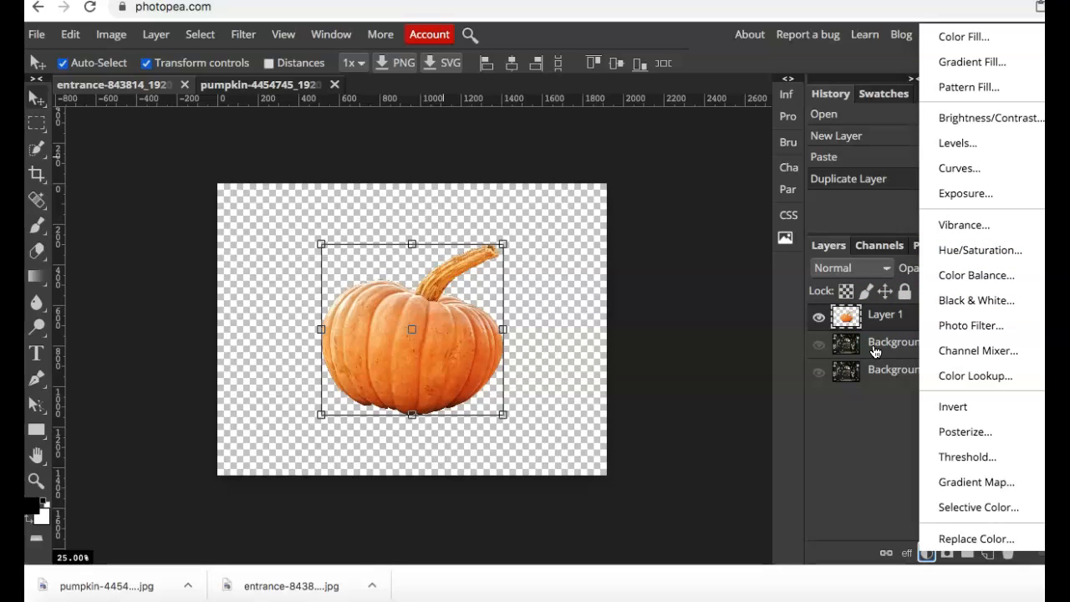
{"action": "left_click", "coordinate": [970, 303]}
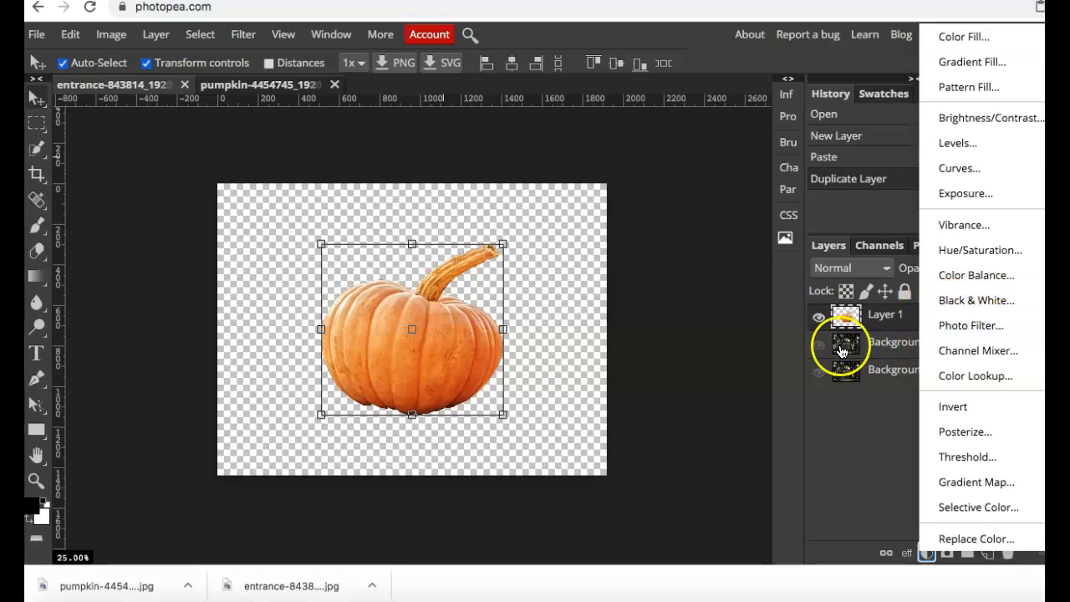
Try a Black & White adjustment layer above the pumpkin with the Background copy layer temporarily shown.
{"action": "left_click", "coordinate": [817, 346]}
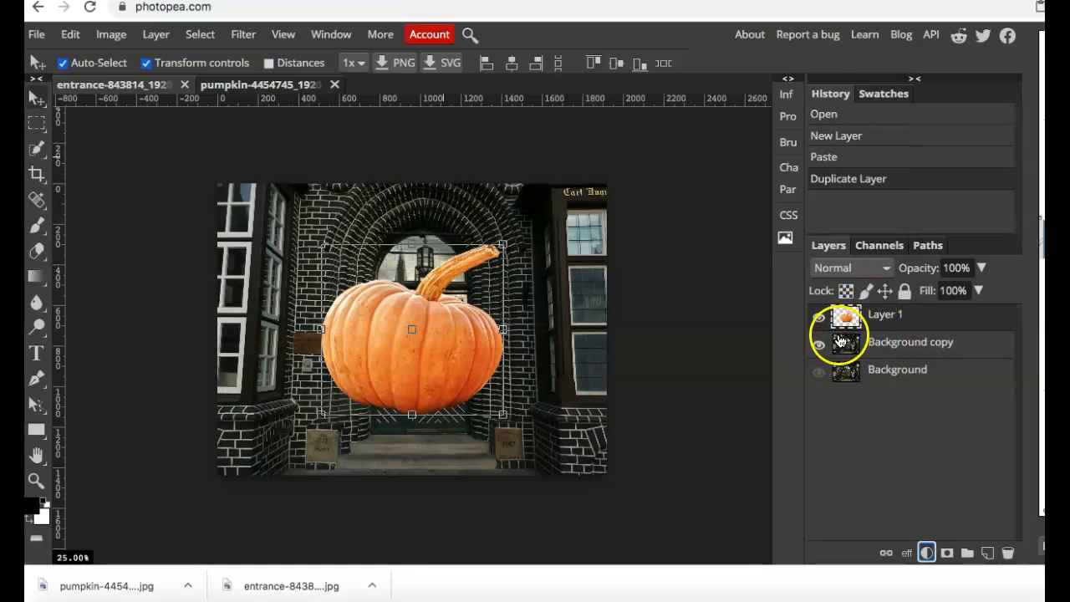
{"action": "left_click", "coordinate": [927, 555]}
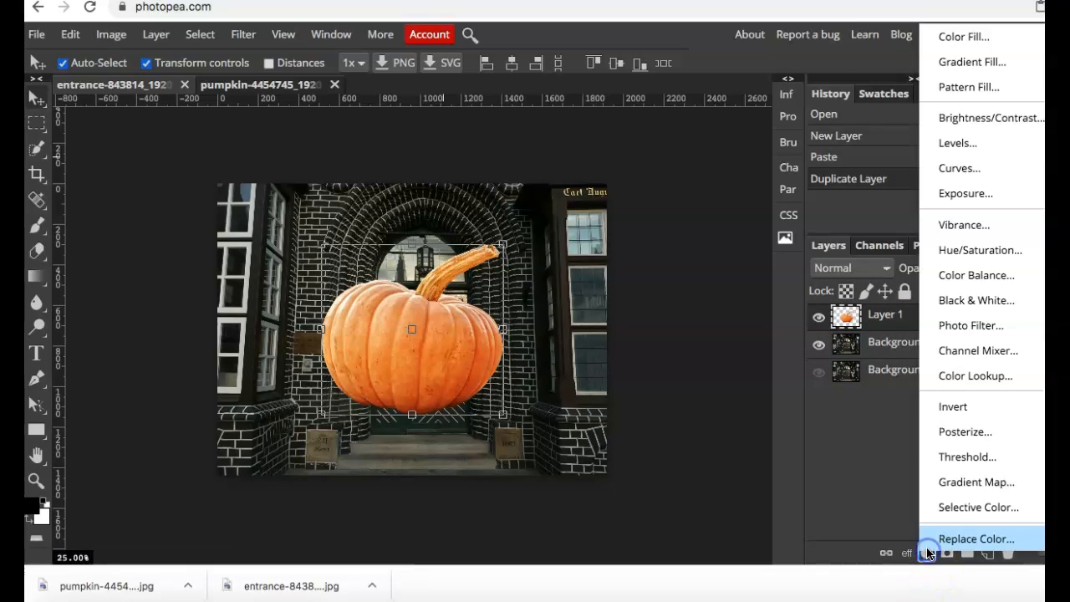
{"action": "left_click", "coordinate": [970, 299]}
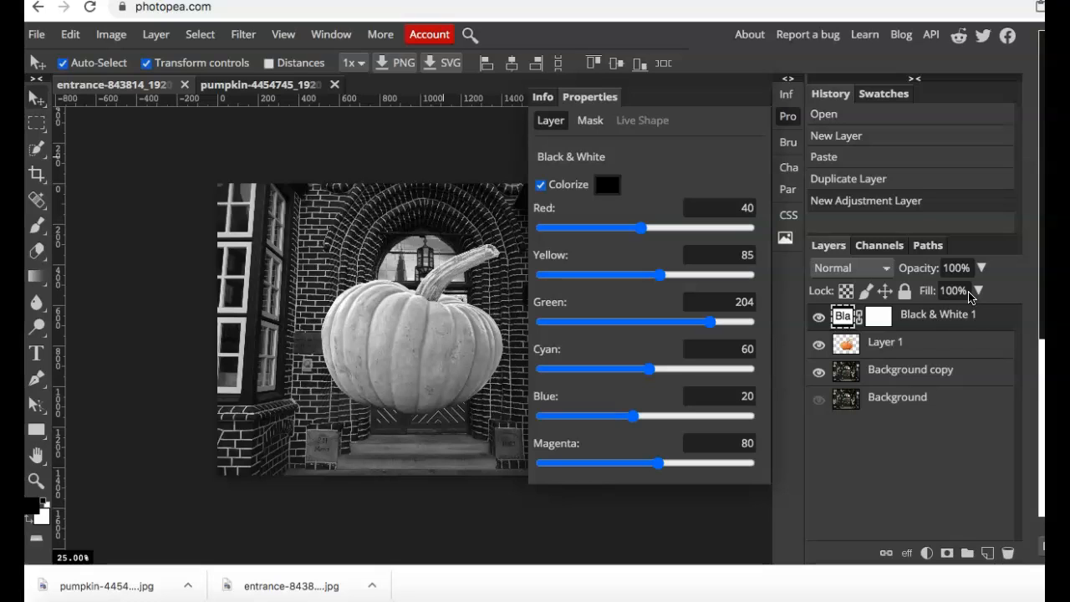
{"action": "key", "text": "ctrl+z"}
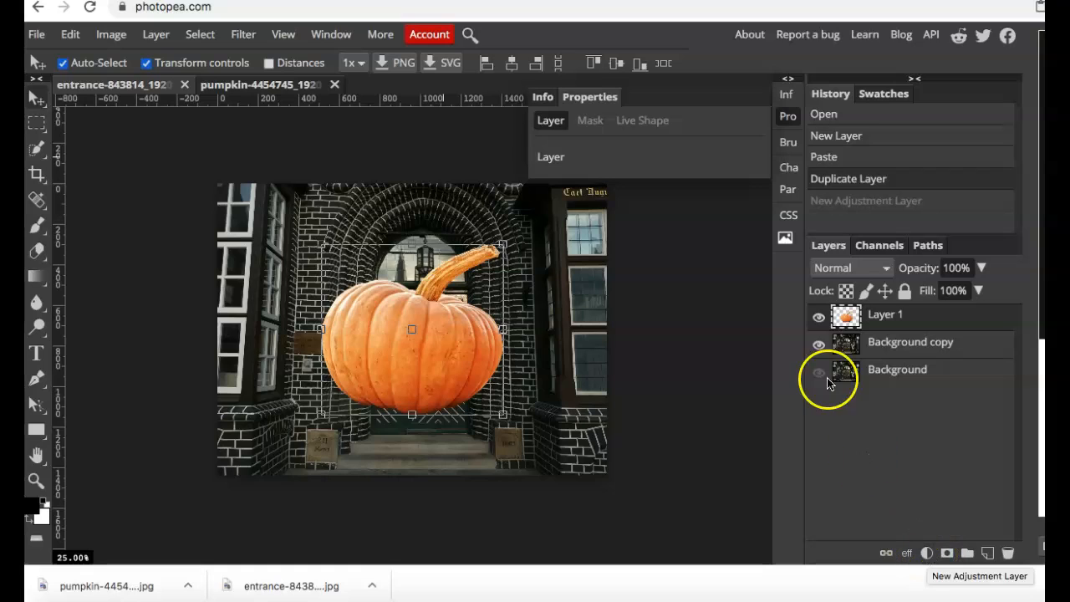
{"action": "left_click", "coordinate": [819, 345]}
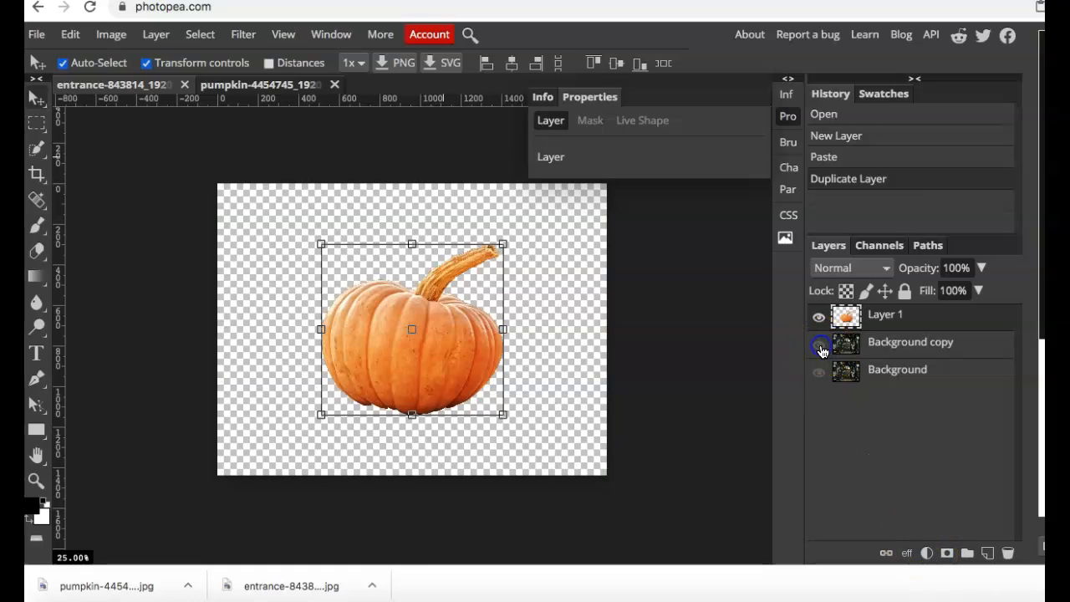
Add a Hue/Saturation adjustment layer above the pumpkin with hue 13, saturation 19 and lightness -27.
{"action": "left_click", "coordinate": [926, 552]}
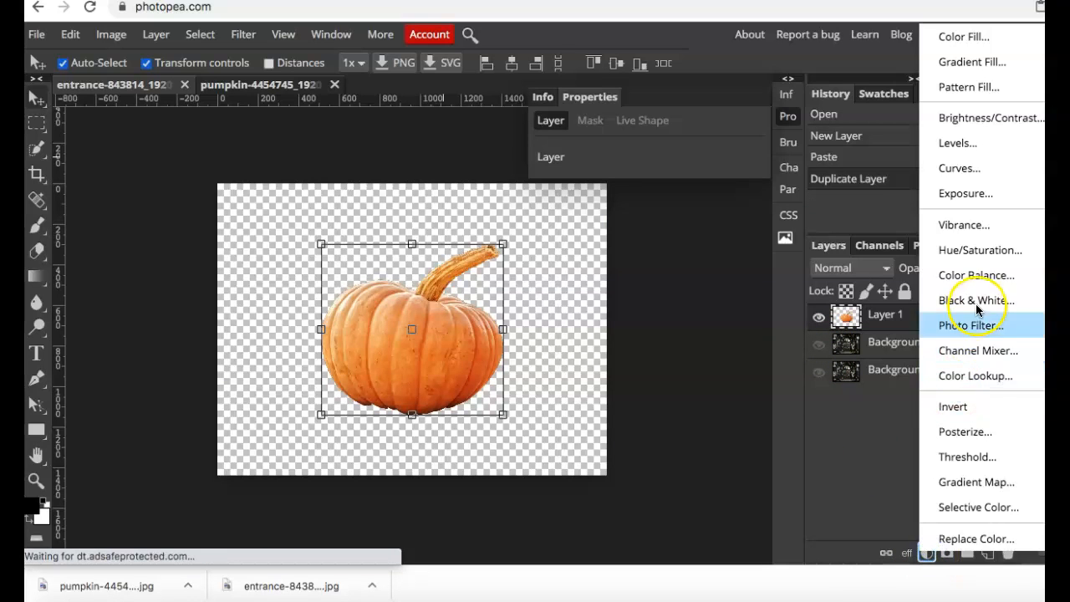
{"action": "left_click", "coordinate": [979, 250]}
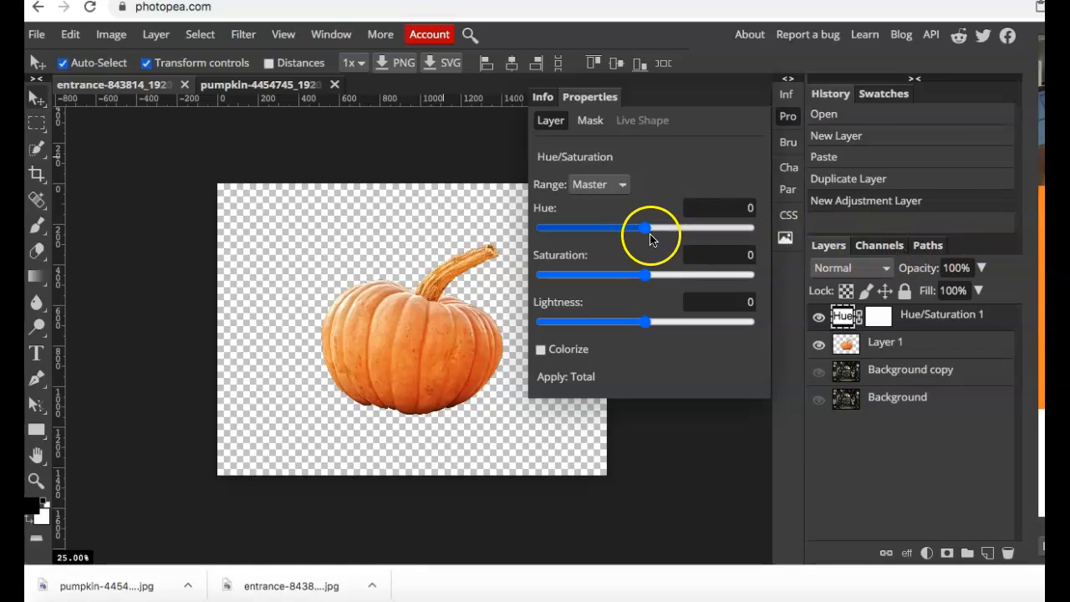
{"action": "mouse_move", "coordinate": [648, 228]}
{"action": "left_mouse_down"}
{"action": "mouse_move", "coordinate": [689, 232]}
{"action": "mouse_move", "coordinate": [610, 231]}
{"action": "mouse_move", "coordinate": [674, 231]}
{"action": "mouse_move", "coordinate": [649, 232]}
{"action": "left_mouse_up"}
{"action": "mouse_move", "coordinate": [645, 276]}
{"action": "left_mouse_down"}
{"action": "mouse_move", "coordinate": [698, 279]}
{"action": "mouse_move", "coordinate": [626, 279]}
{"action": "mouse_move", "coordinate": [711, 279]}
{"action": "mouse_move", "coordinate": [663, 277]}
{"action": "left_mouse_up"}
{"action": "left_click_drag", "start_coordinate": [645, 324], "coordinate": [617, 327]}
{"action": "left_click_drag", "start_coordinate": [667, 285], "coordinate": [667, 285]}
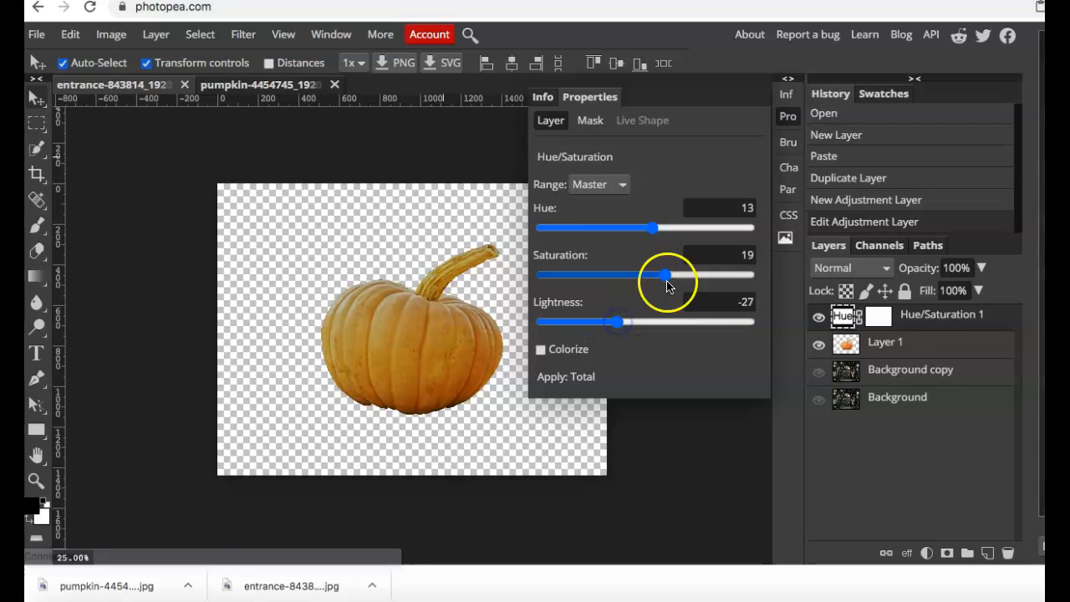
Set the Hue/Saturation lightness to -54, showing the Background copy layer only while adjusting.
{"action": "left_click", "coordinate": [820, 372]}
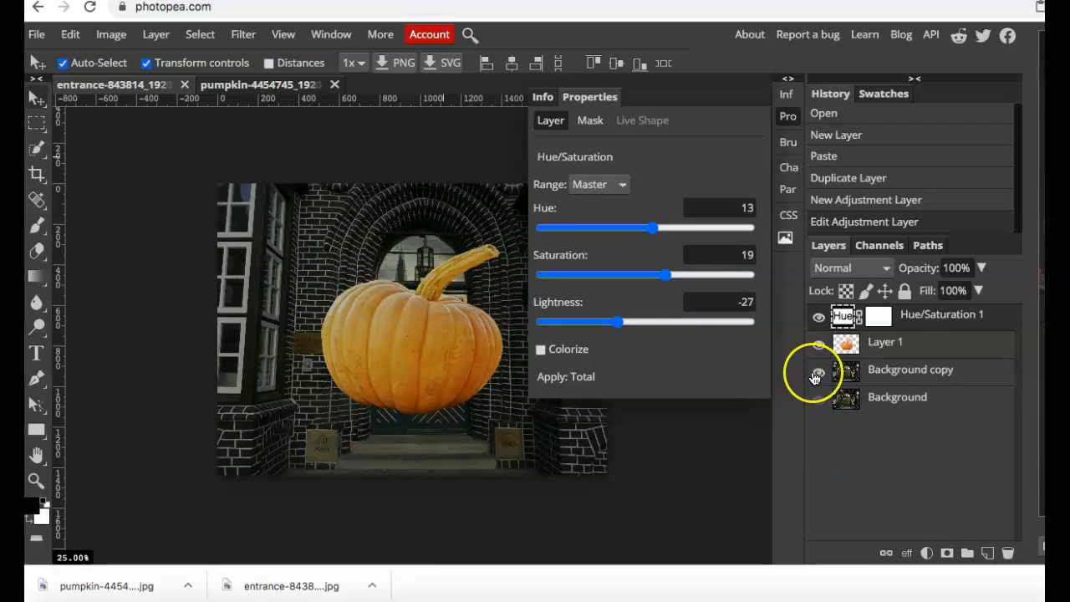
{"action": "left_click_drag", "start_coordinate": [618, 325], "coordinate": [591, 326]}
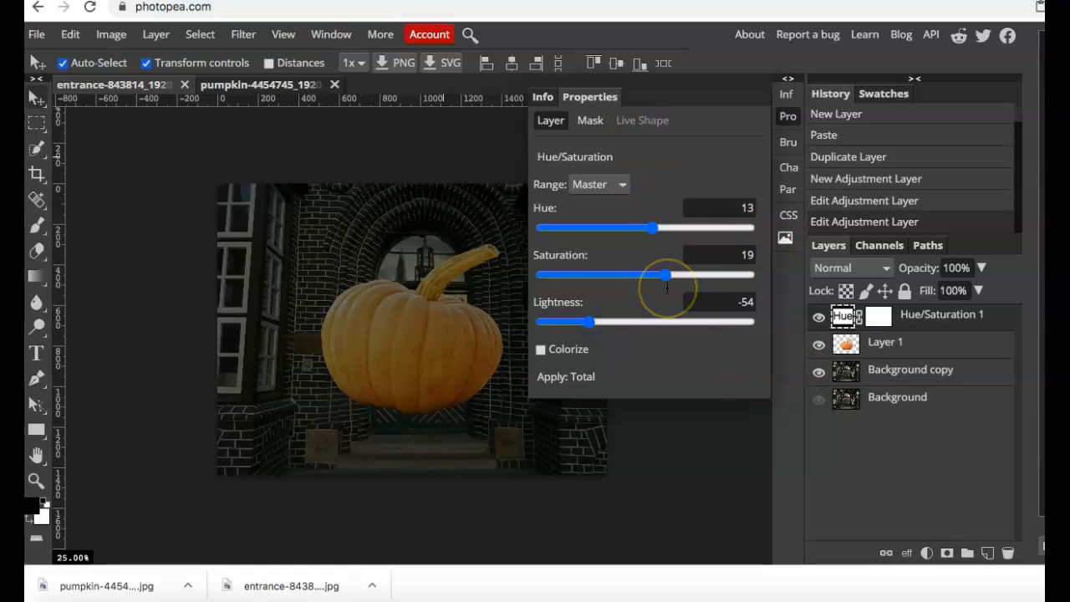
{"action": "left_click", "coordinate": [819, 372]}
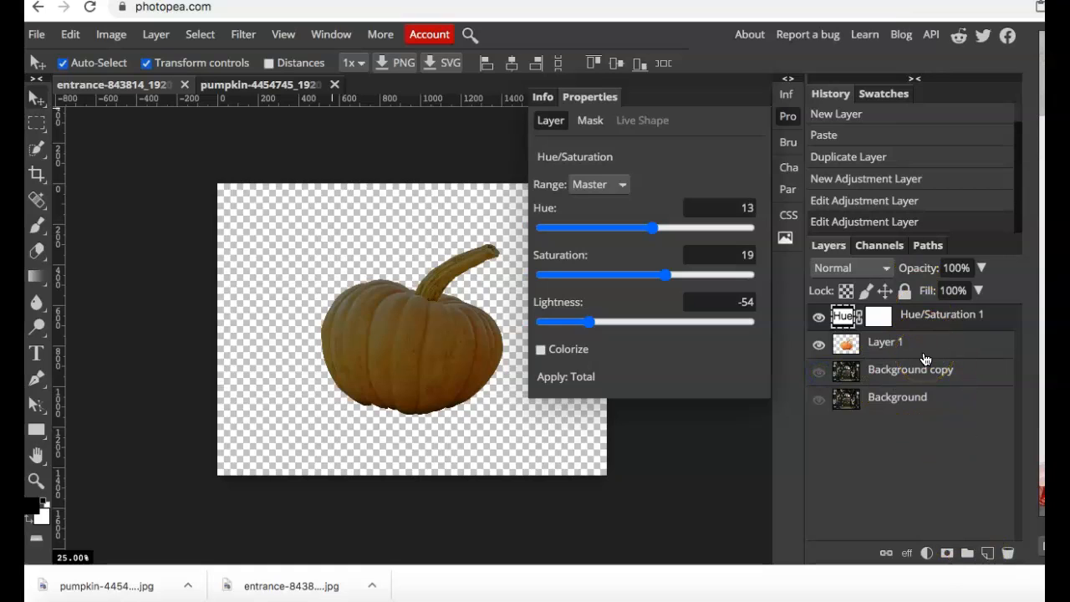
Add a Brightness/Contrast adjustment layer on top with brightness -8 and contrast -2.
{"action": "left_click", "coordinate": [926, 553]}
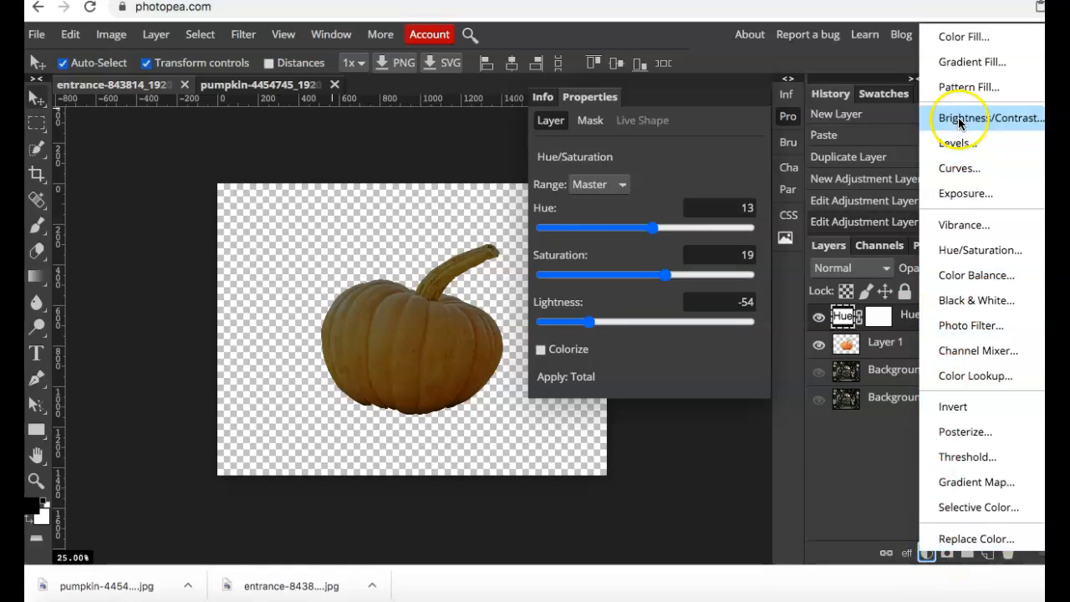
{"action": "left_click", "coordinate": [959, 123]}
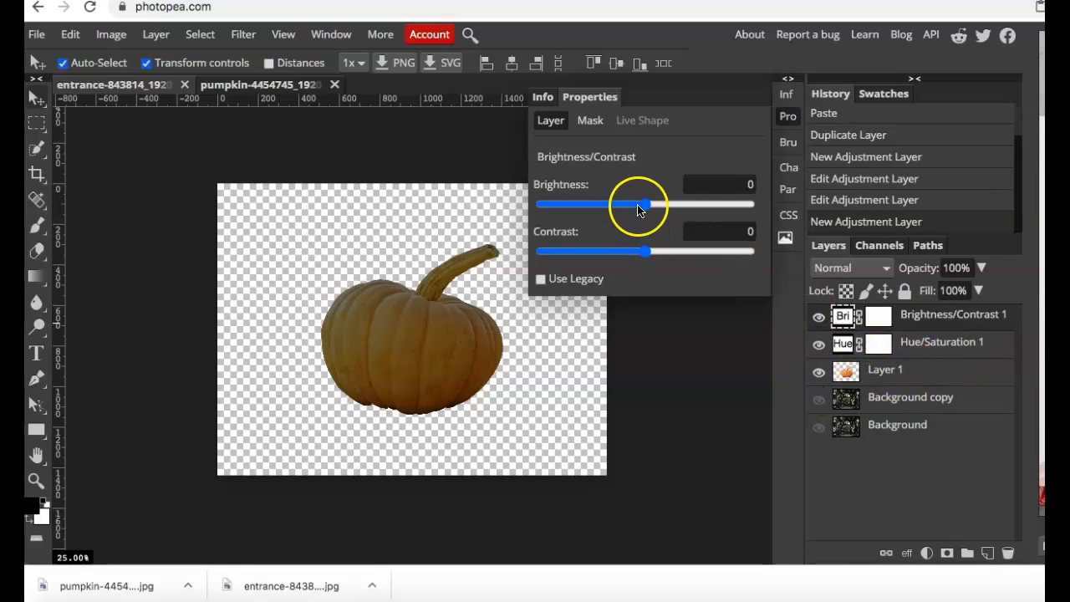
{"action": "left_click_drag", "start_coordinate": [649, 212], "coordinate": [617, 208]}
{"action": "left_click", "coordinate": [644, 251]}
{"action": "mouse_move", "coordinate": [644, 256]}
{"action": "left_mouse_down"}
{"action": "mouse_move", "coordinate": [708, 257]}
{"action": "mouse_move", "coordinate": [575, 255]}
{"action": "mouse_move", "coordinate": [645, 251]}
{"action": "left_mouse_up"}
{"action": "left_click_drag", "start_coordinate": [616, 205], "coordinate": [640, 207]}
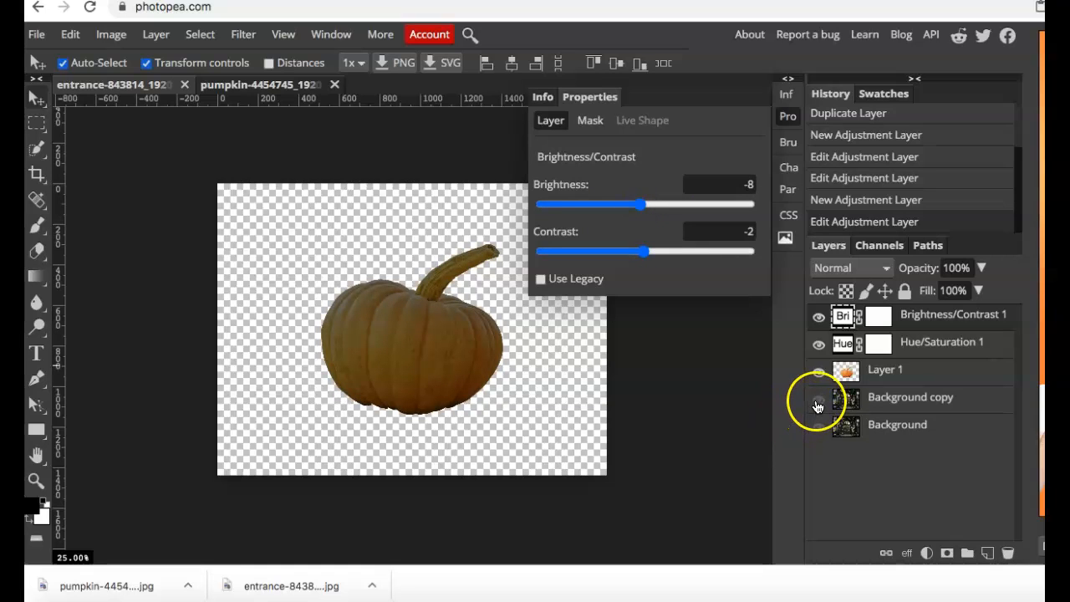
Show the Background copy layer, scale the pumpkin to about 27% and place it on the doorstep beside the door's left edge, then deselect it.
{"action": "left_click", "coordinate": [818, 401]}
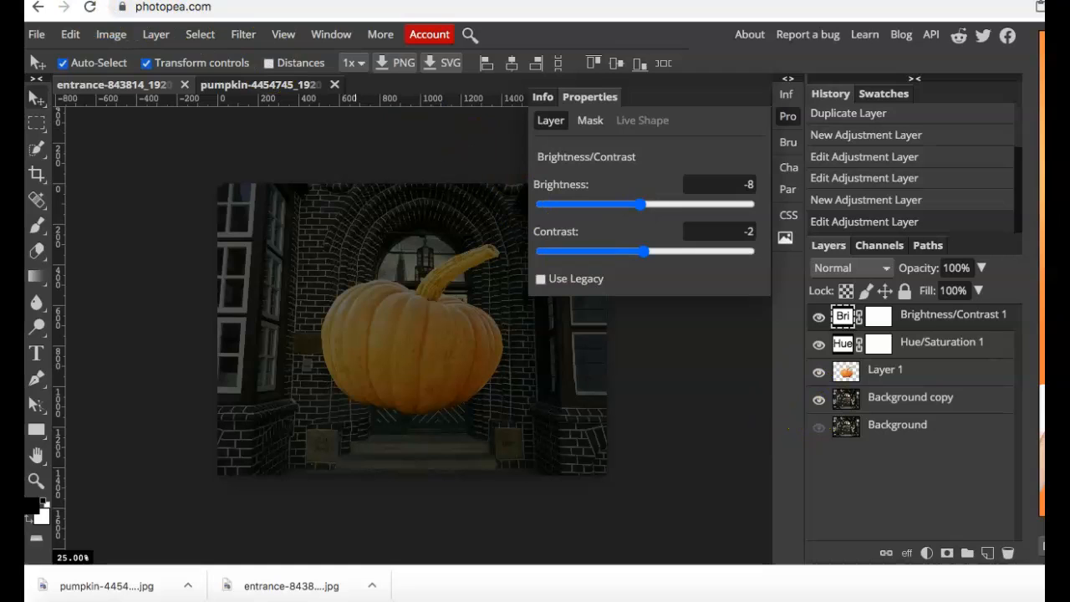
{"action": "left_click", "coordinate": [407, 323]}
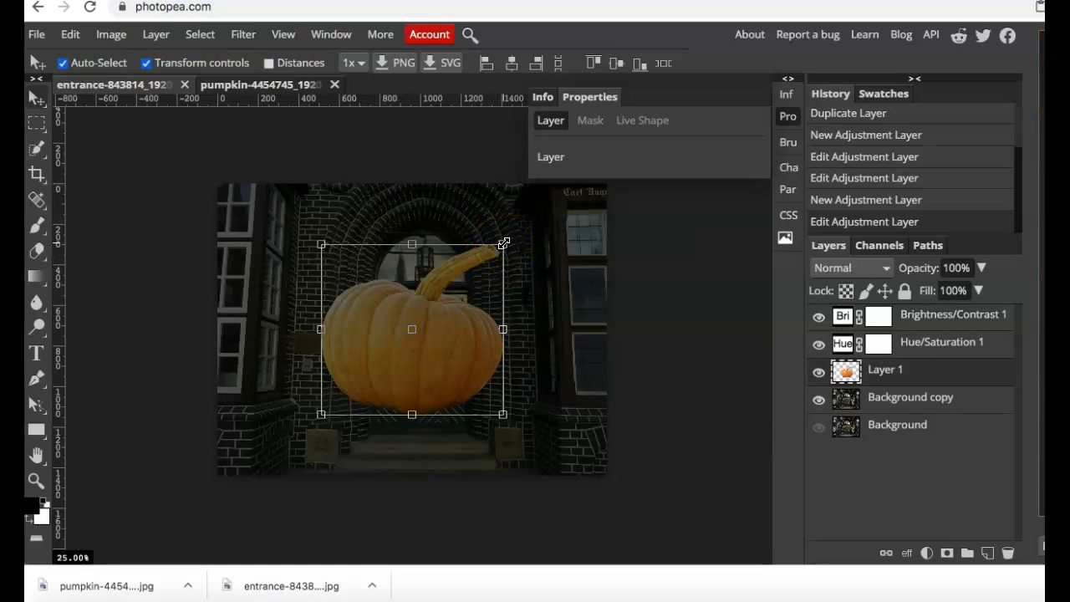
{"action": "left_click_drag", "start_coordinate": [503, 244], "coordinate": [388, 351]}
{"action": "left_click_drag", "start_coordinate": [363, 387], "coordinate": [377, 401]}
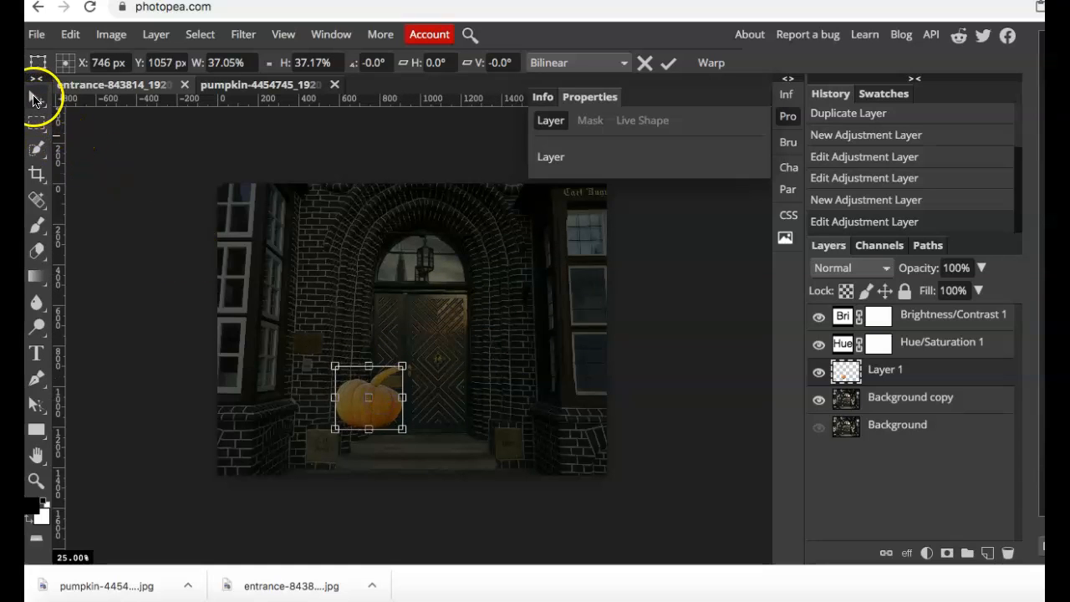
{"action": "left_click_drag", "start_coordinate": [386, 411], "coordinate": [393, 422]}
{"action": "left_click_drag", "start_coordinate": [341, 379], "coordinate": [386, 419]}
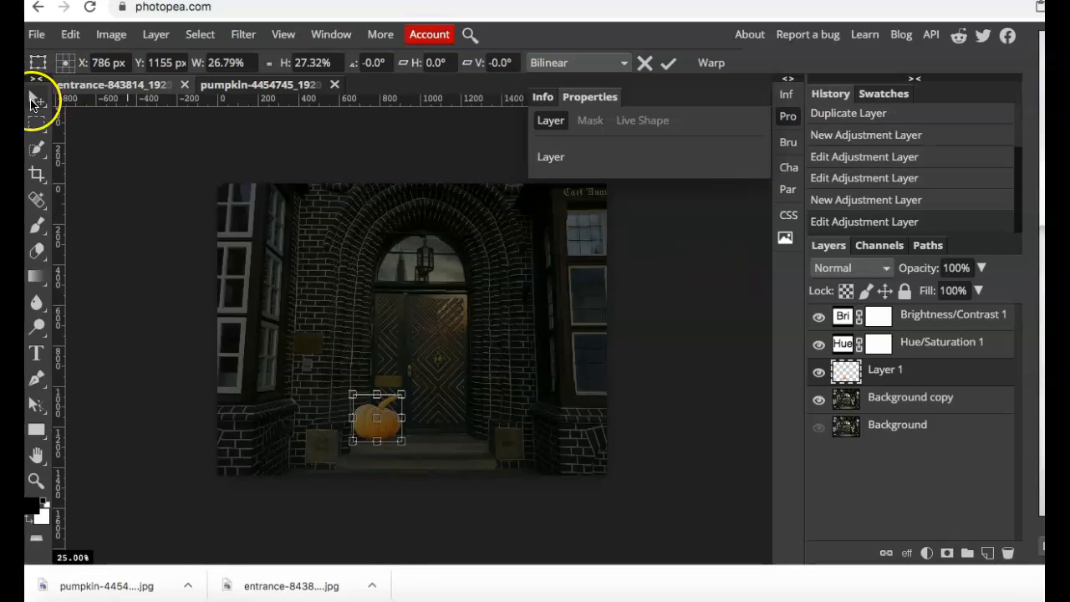
{"action": "left_click", "coordinate": [35, 100]}
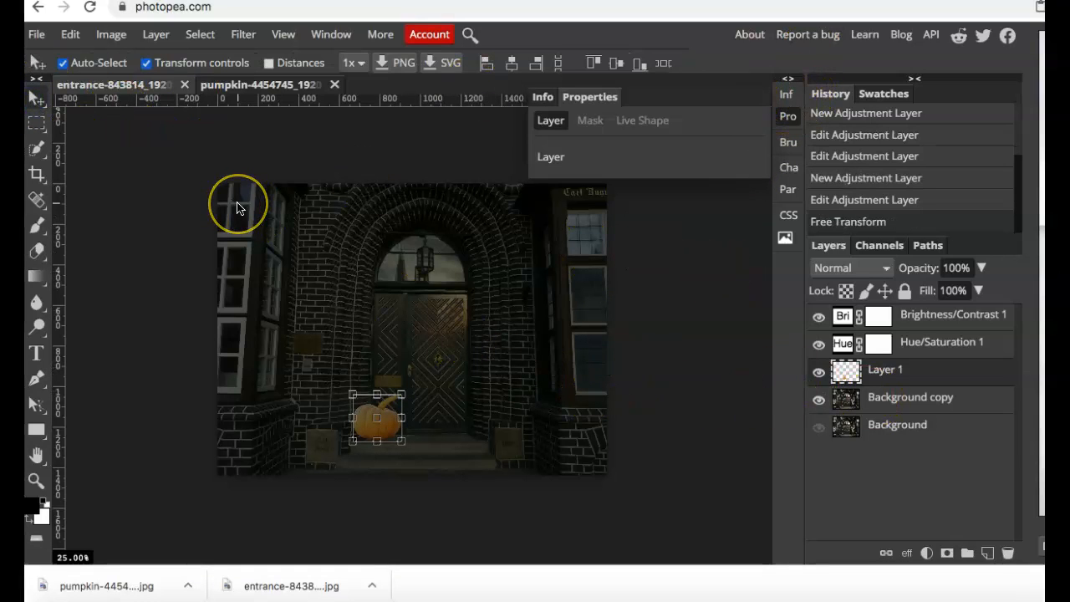
{"action": "key", "text": "ctrl+d"}
{"action": "left_click", "coordinate": [549, 443]}
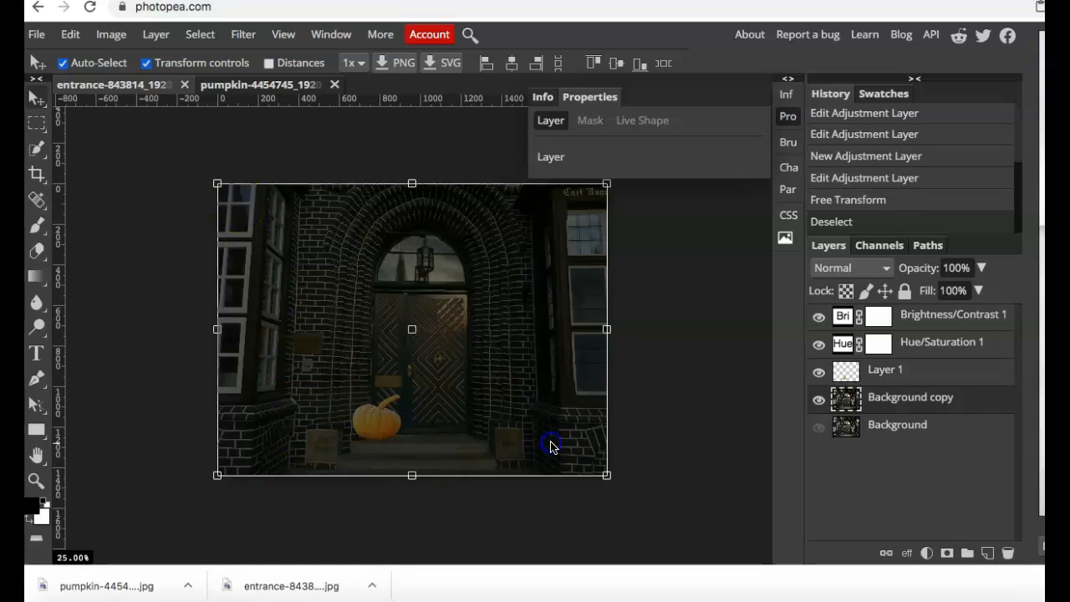